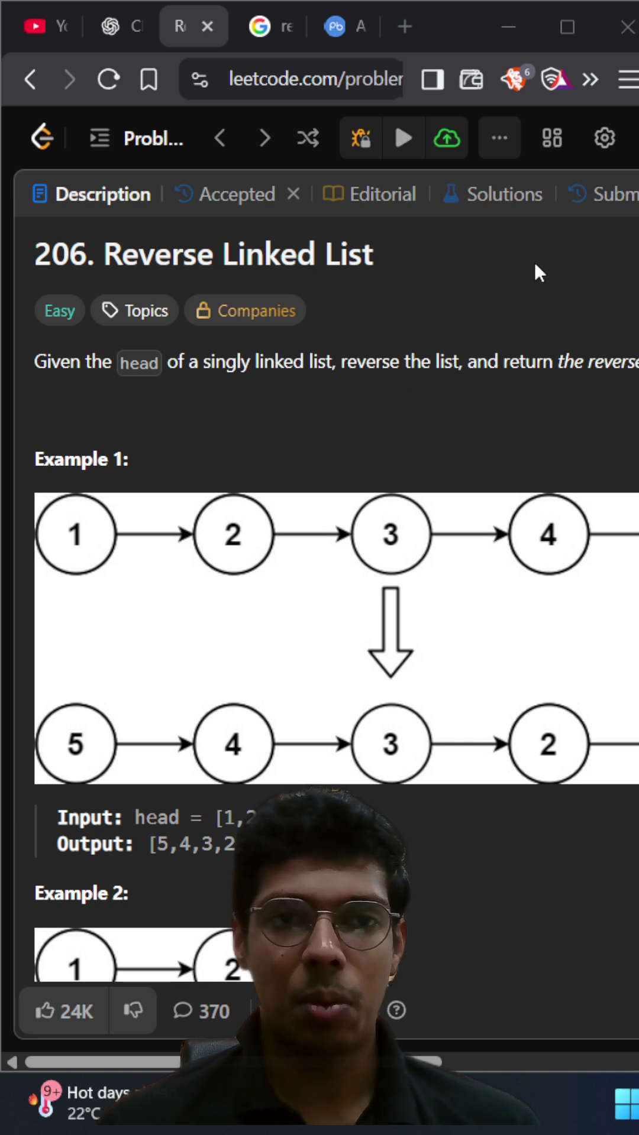
scroll(477, 441, right, 5)
scroll(476, 440, right, 3)
scroll(298, 690, left, 8)
scroll(105, 712, down, 4)
scroll(104, 712, up, 4)
mouse_move(425, 1062)
mouse_down()
mouse_move(618, 1079)
mouse_move(175, 1065)
mouse_up()
- Maximize the browser window so the Reverse Linked List page fills the screen
click(567, 27)
scroll(319, 621, down, 5)
scroll(320, 620, down, 3)
scroll(320, 621, down, 5)
- Collapse the Description panel to show the prev/curr reversal code and its Accepted result
key(ctrl+[)
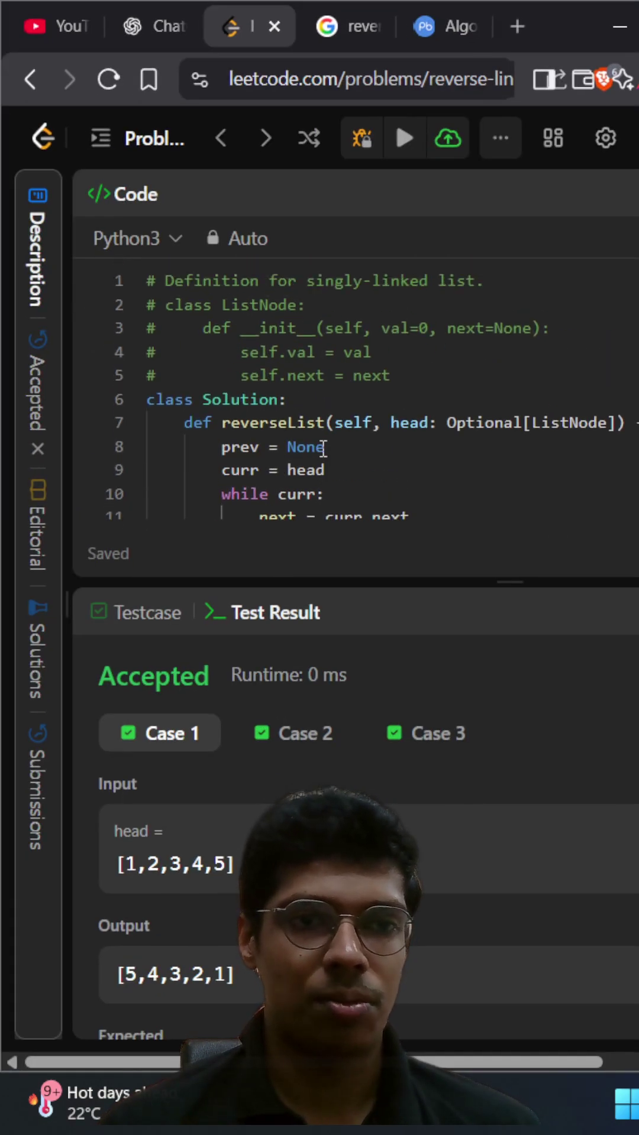
scroll(324, 450, down, 3)
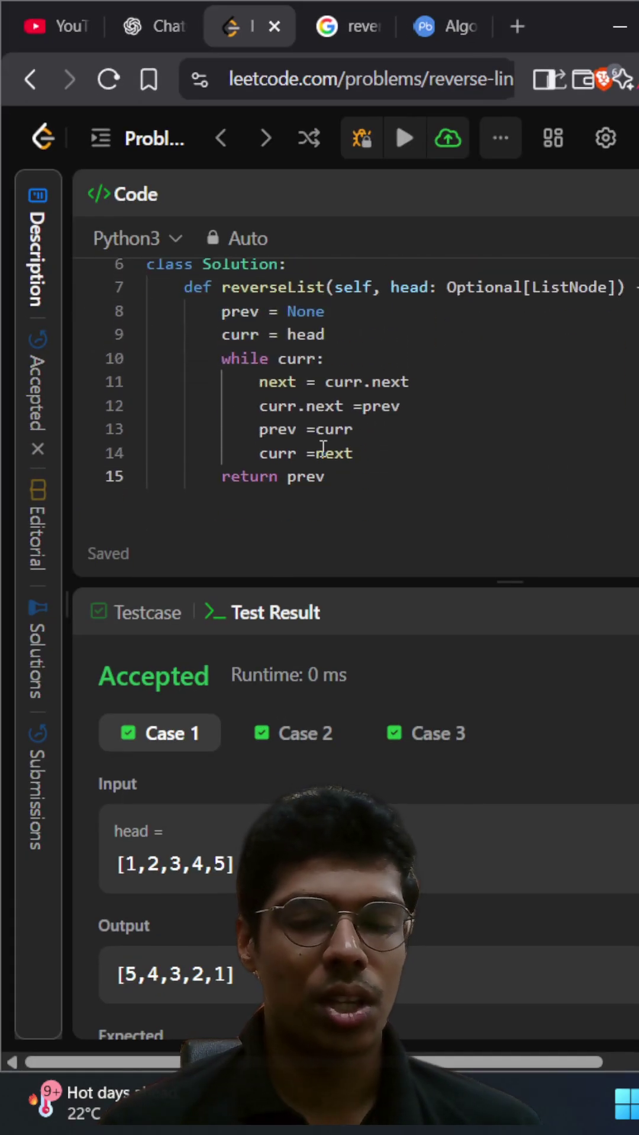
scroll(324, 450, down, 1)
scroll(324, 450, up, 1)
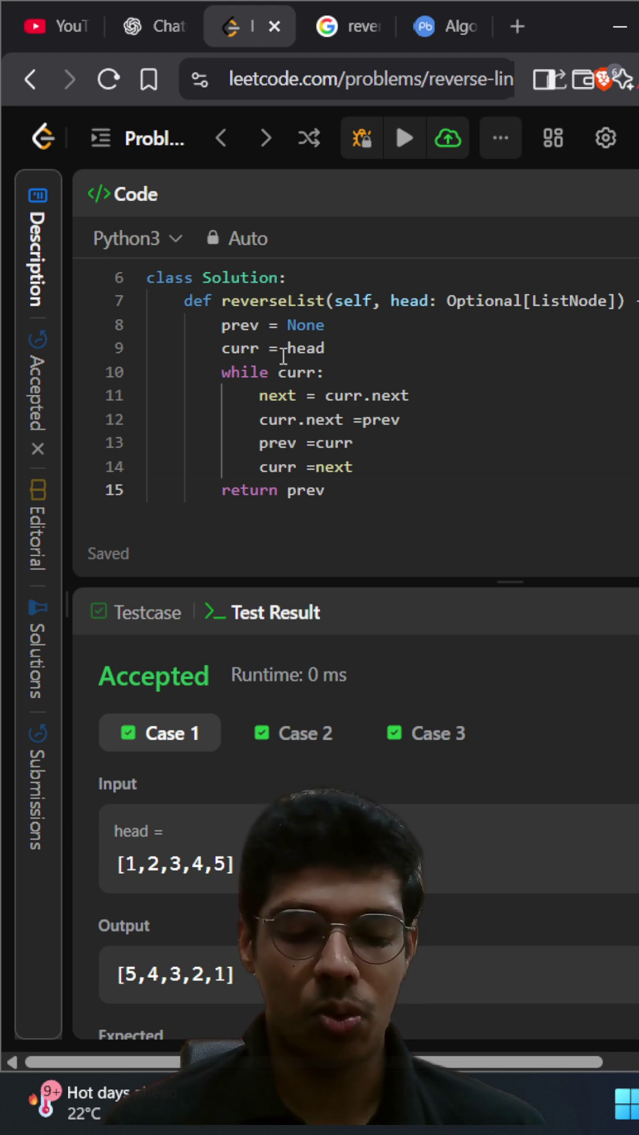